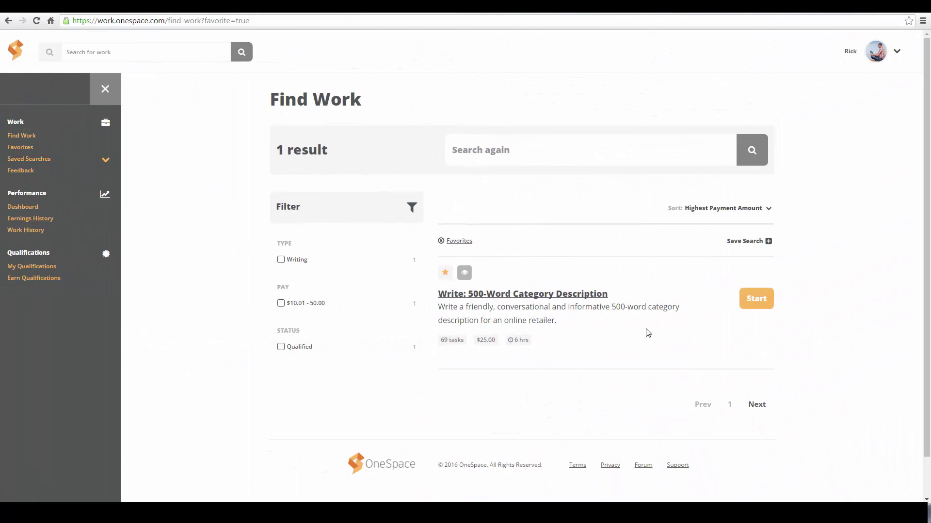
Start the 500-Word Category Description writing task and close its notifications
click(757, 298)
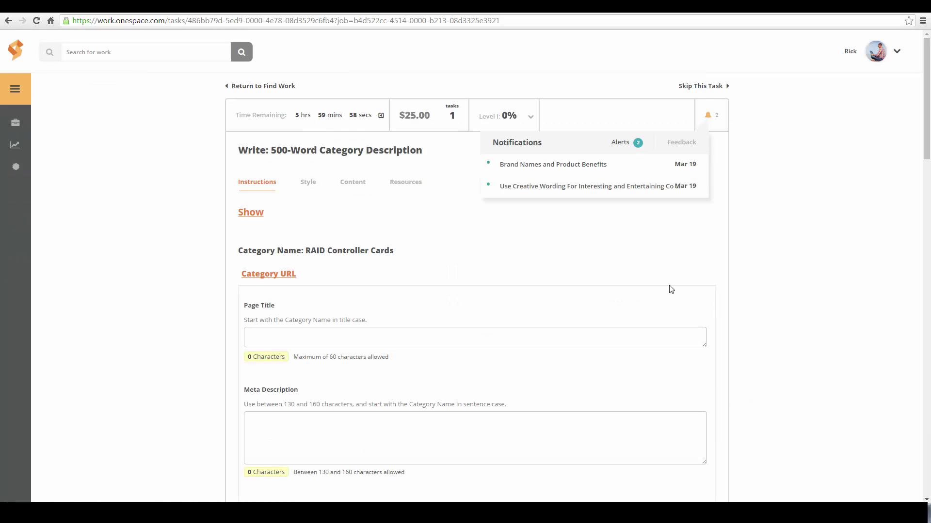
click(711, 115)
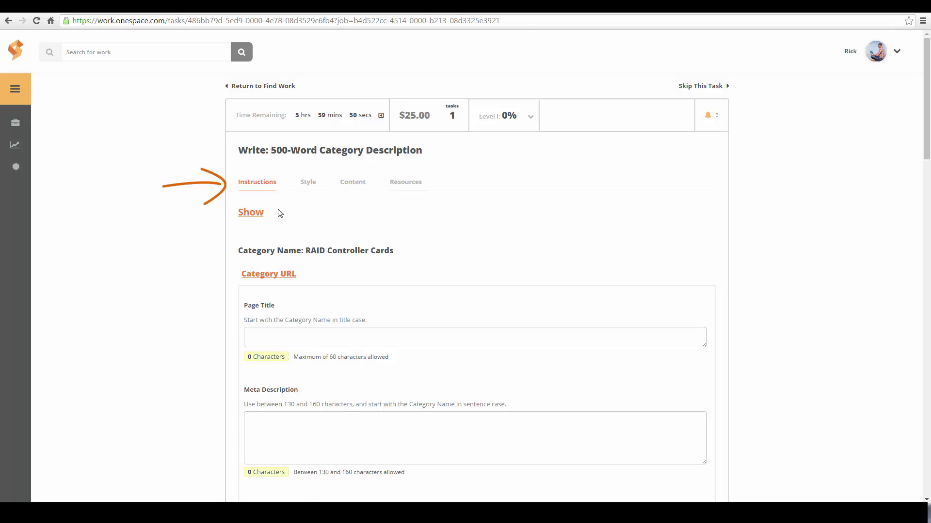
Expand the task instructions, review the Style and Content guidelines, and collapse the instructions again
click(252, 215)
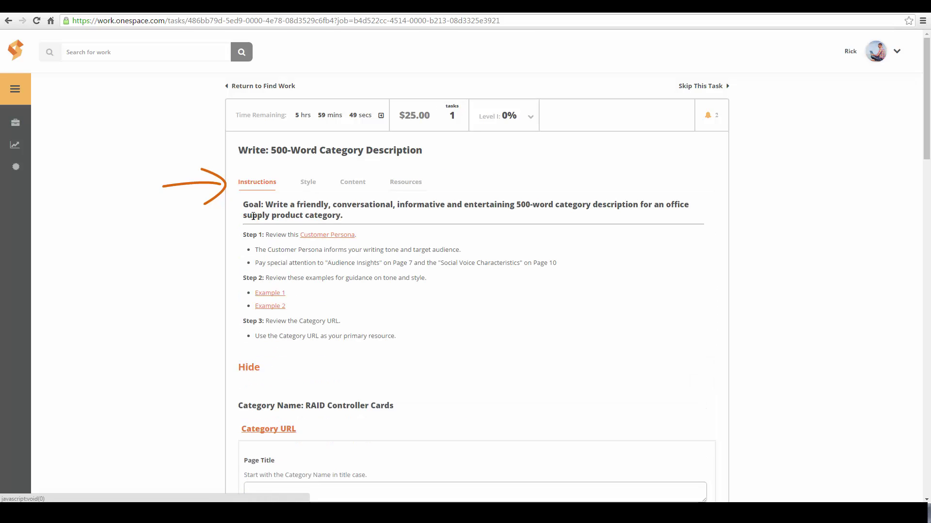
click(307, 183)
click(353, 183)
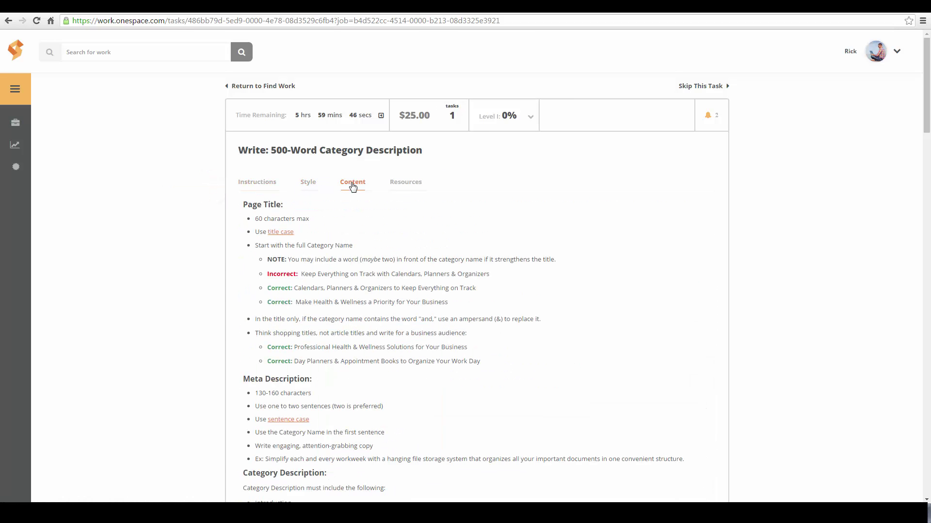
click(268, 187)
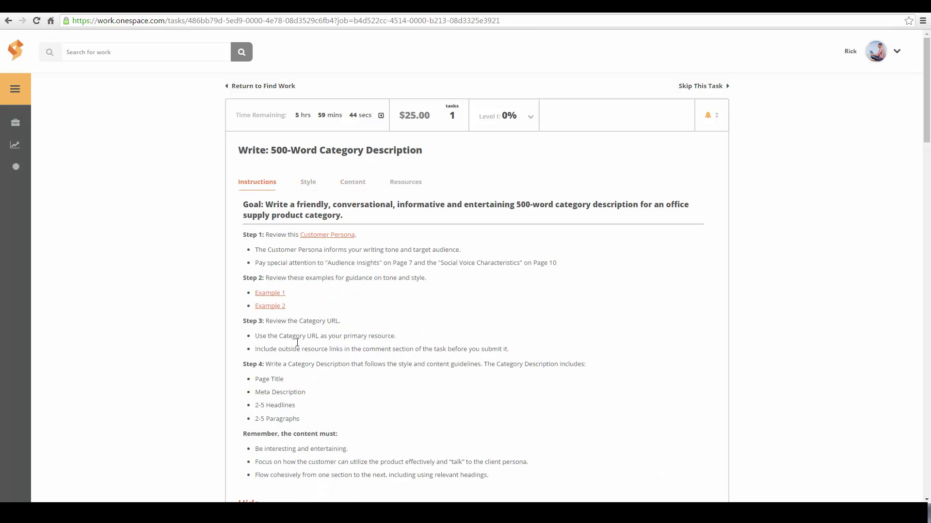
click(256, 500)
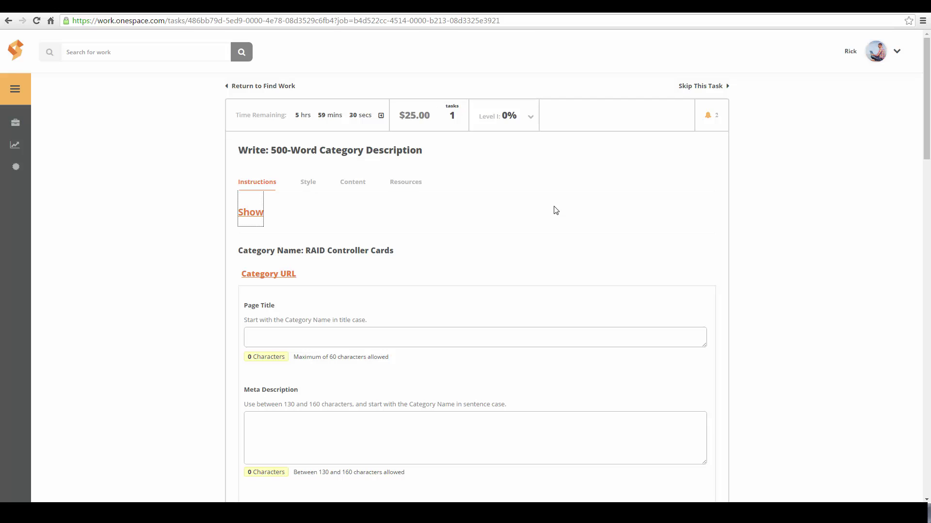
Hide the task's remaining-time countdown and show it again
click(381, 115)
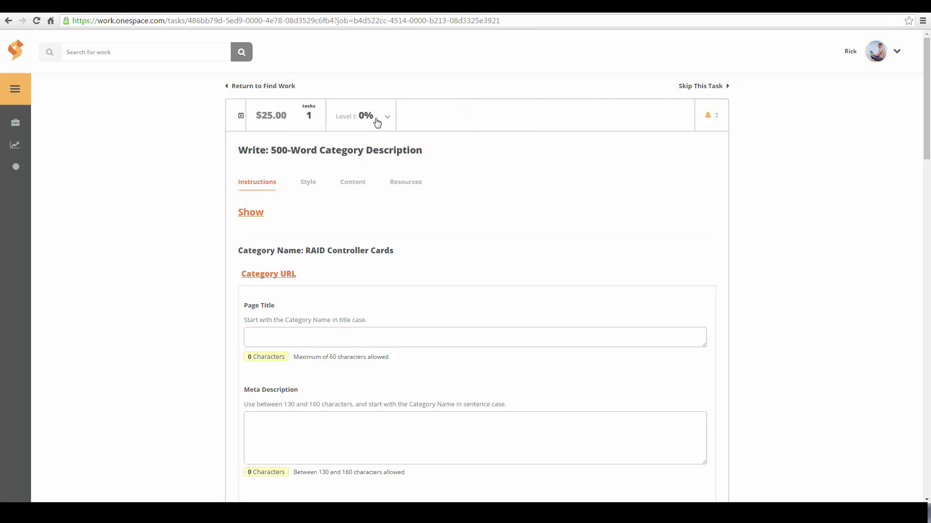
click(241, 117)
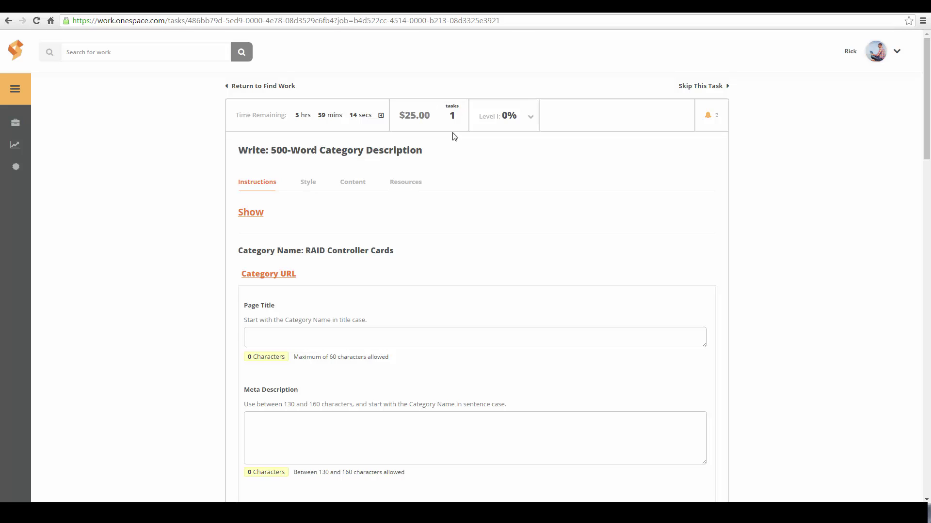
mouse_move(452, 134)
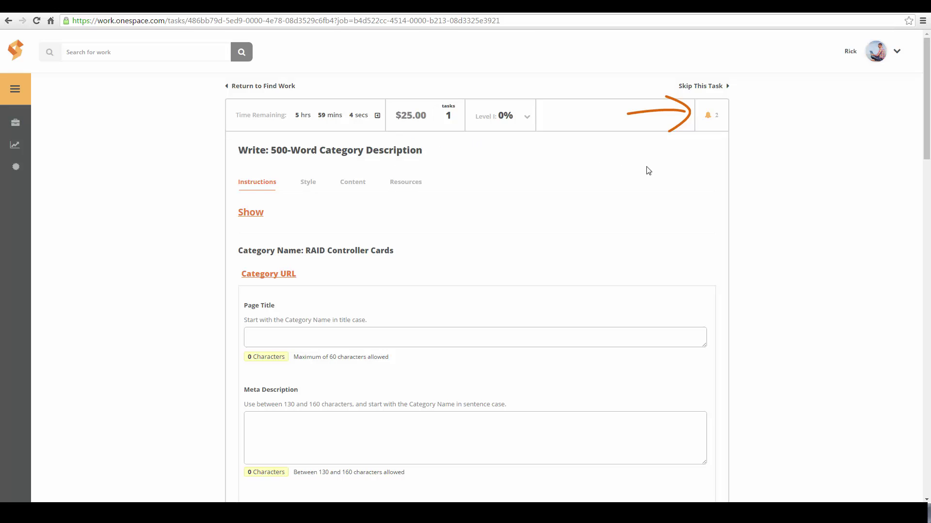
Read and archive the "Brand Names and Product Benefits" alert, and check the feedback notifications
click(710, 121)
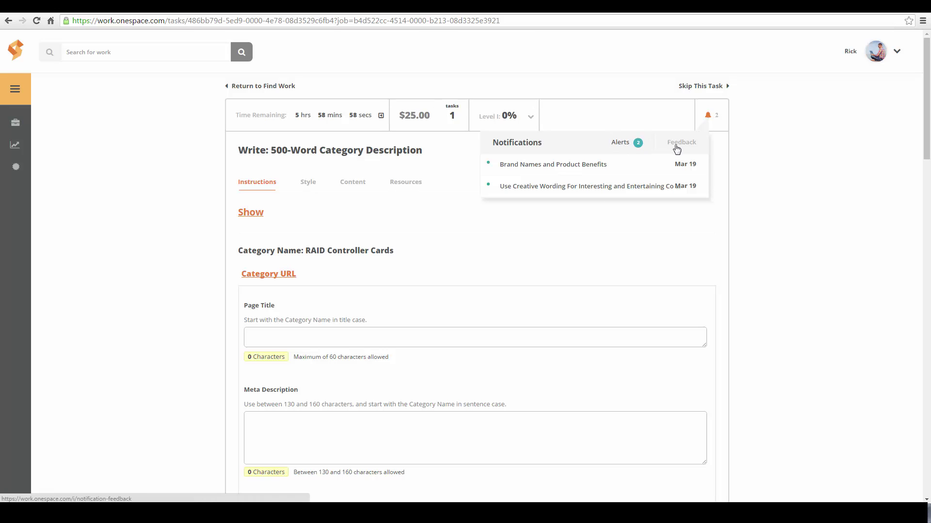
click(609, 169)
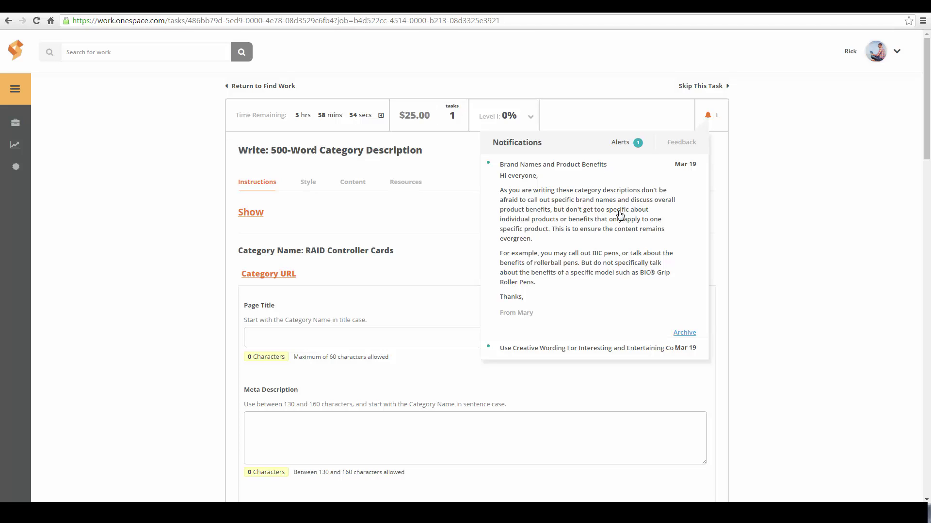
click(684, 333)
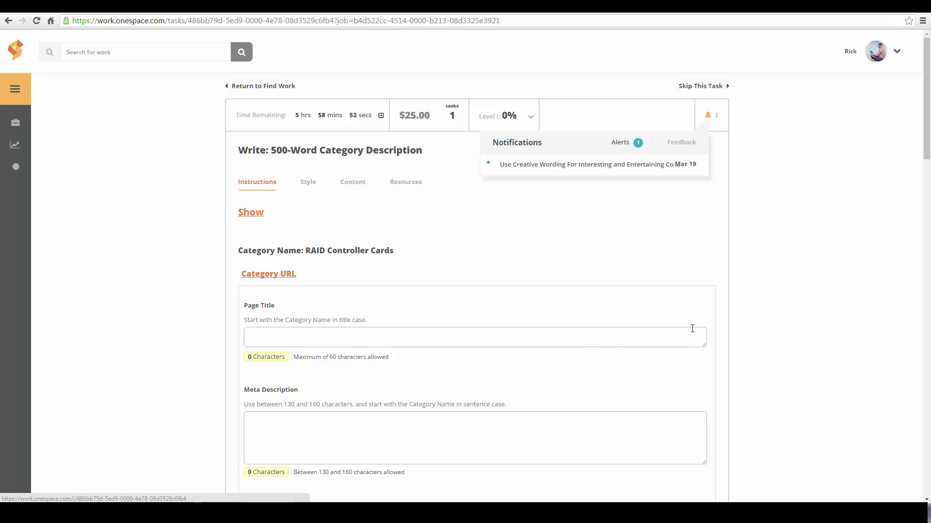
click(683, 150)
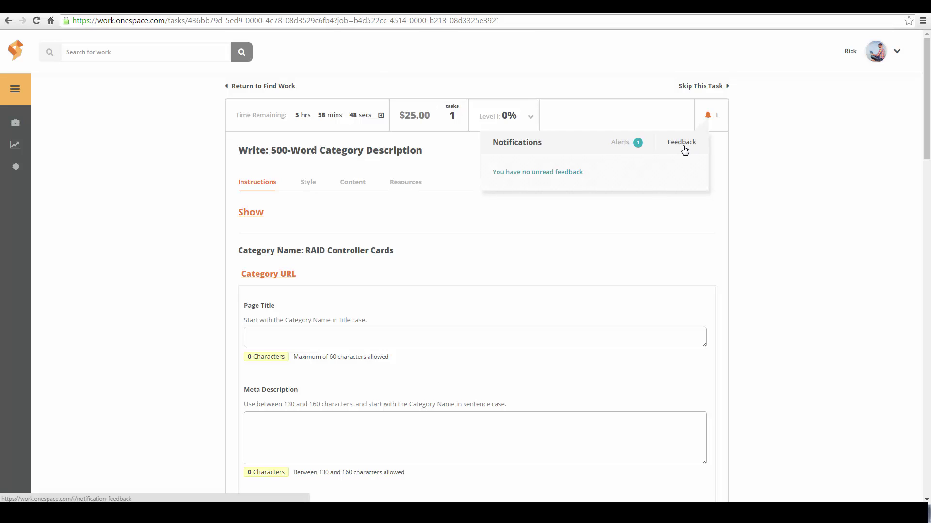
click(623, 144)
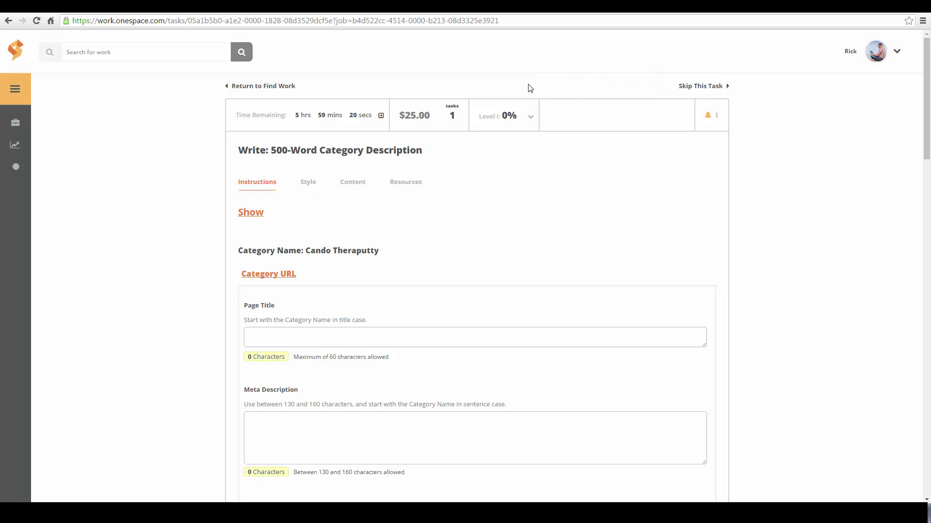
Return to Find Work, choosing to keep this task assigned while working on different tasks
click(281, 92)
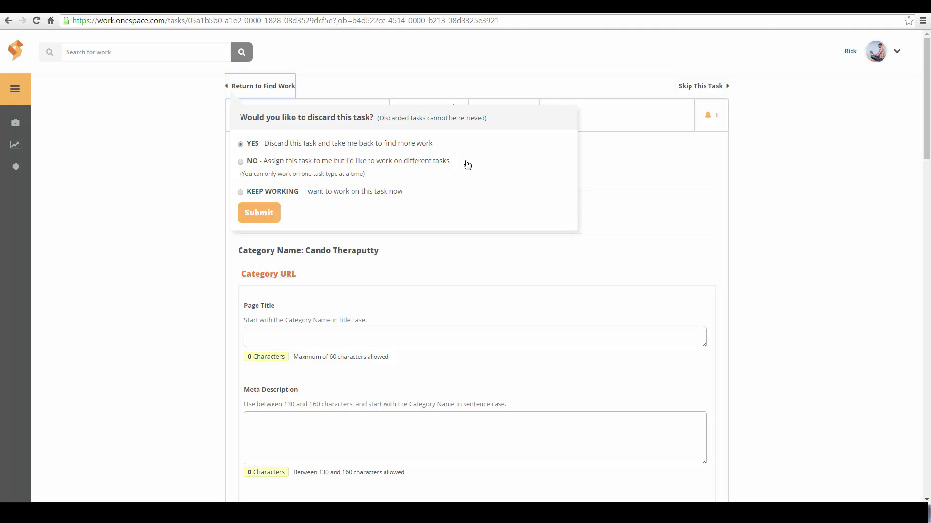
click(439, 162)
click(275, 215)
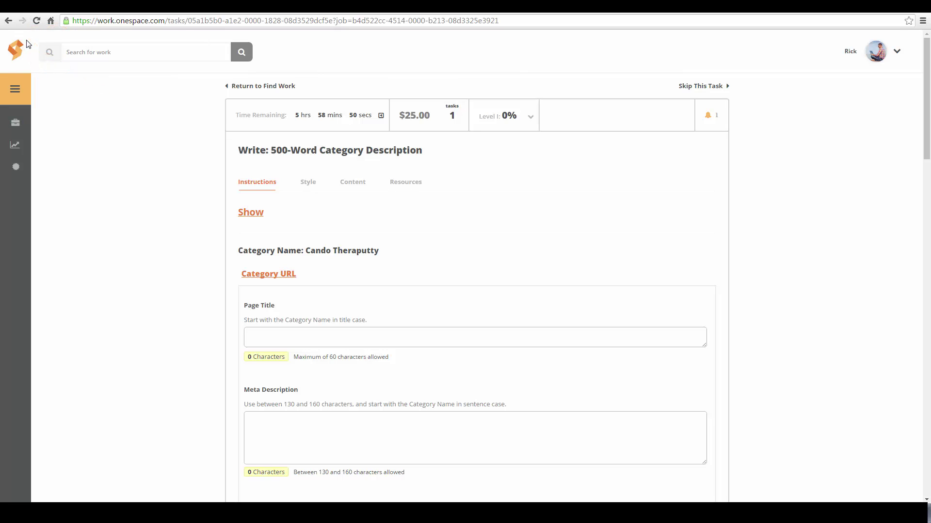
Enter "Category Name" as the page title of the Cando Theraputty task
click(330, 334)
text(Ca)
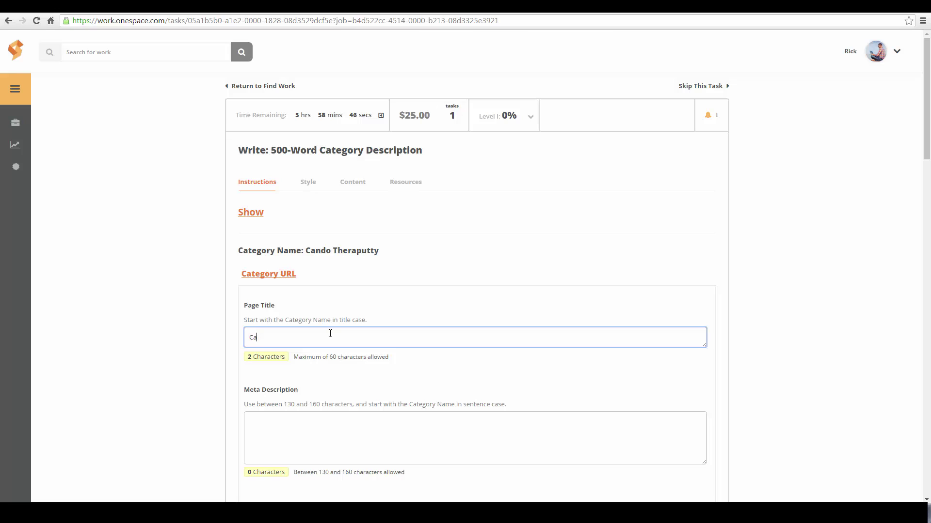
text(tegory Name)
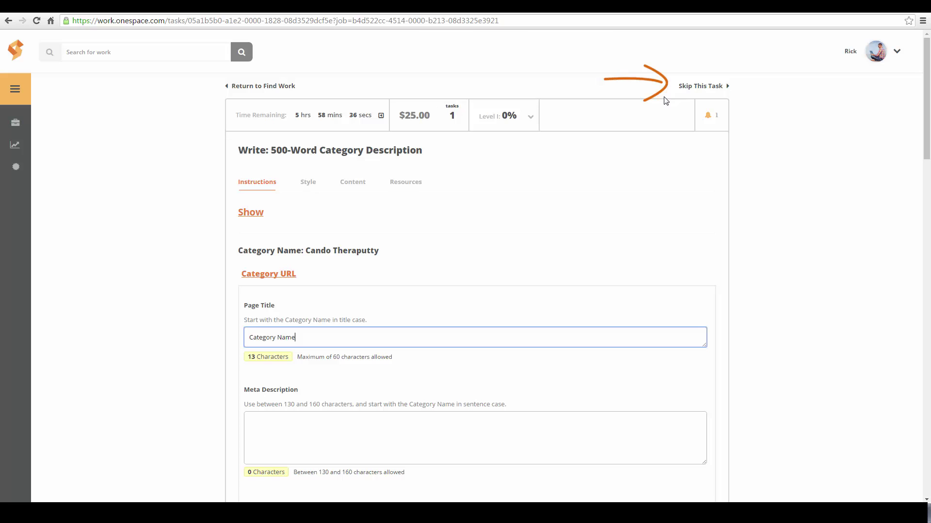
Skip the Cando Theraputty task and close the notifications of the replacement task
click(687, 92)
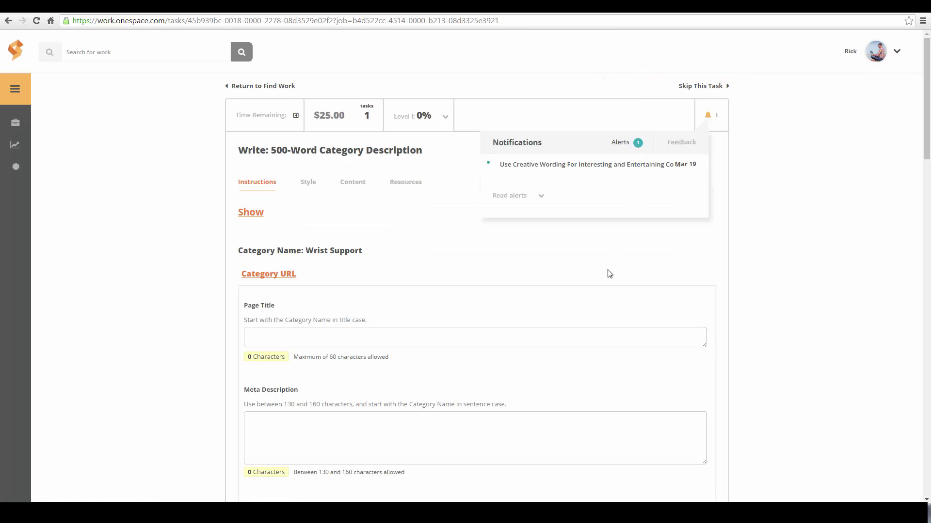
click(708, 115)
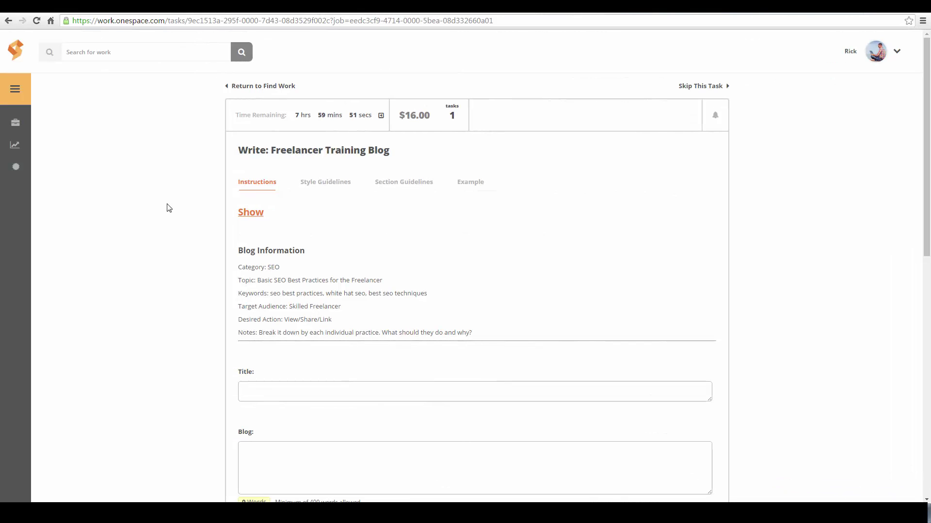
Examine the Freelancer Training Blog form, including its Blog, Meta Description and hyperlinks fields
scroll(313, 348, down, 2)
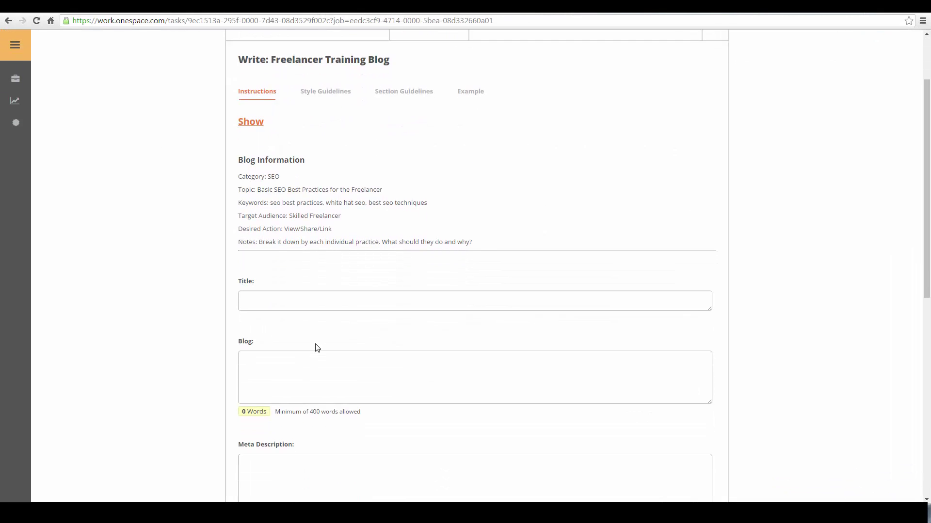
scroll(190, 300, down, 3)
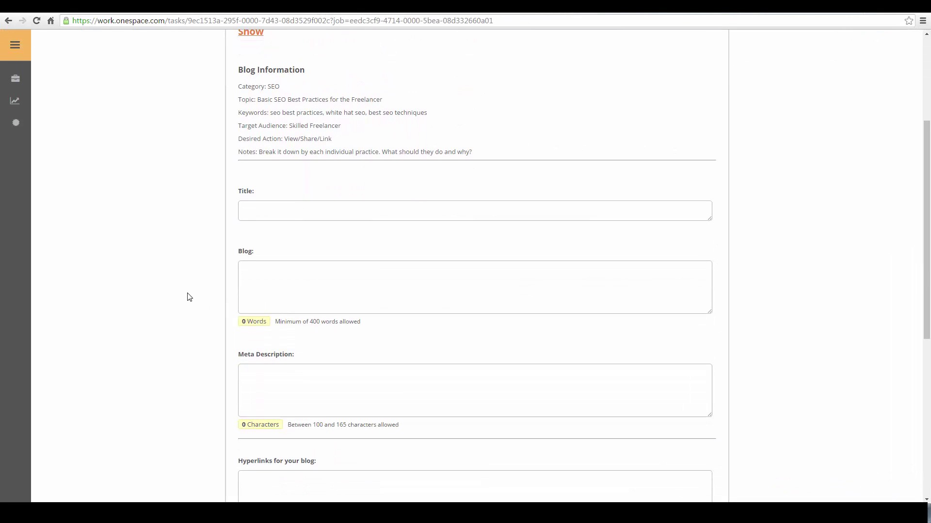
scroll(189, 297, down, 1)
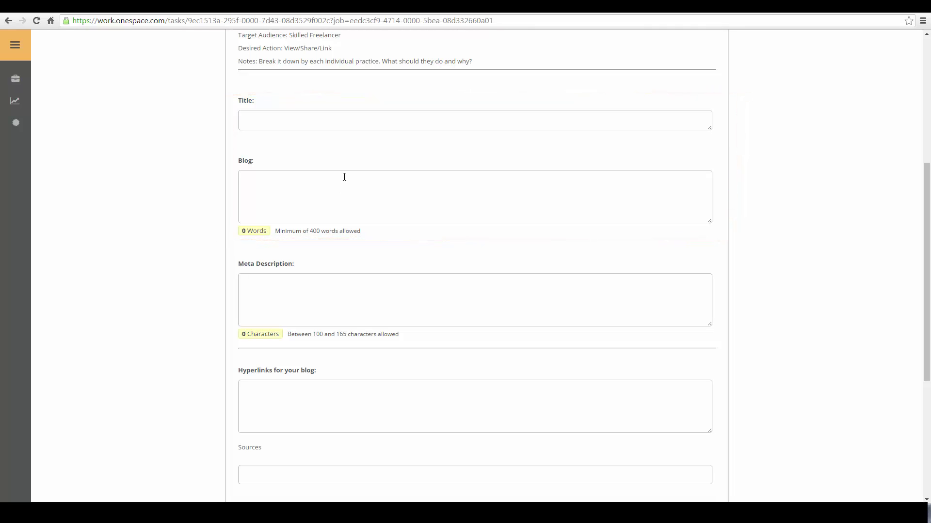
click(331, 199)
click(297, 388)
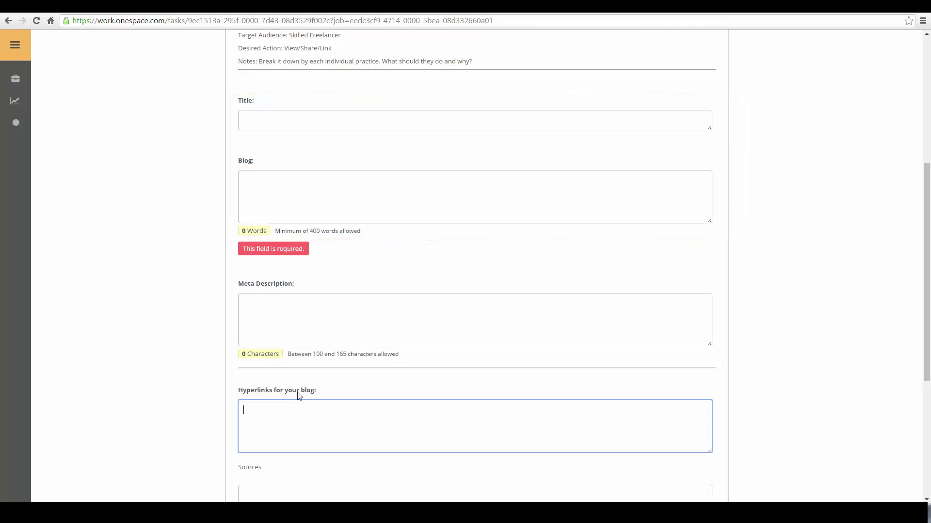
click(299, 318)
scroll(299, 318, down, 2)
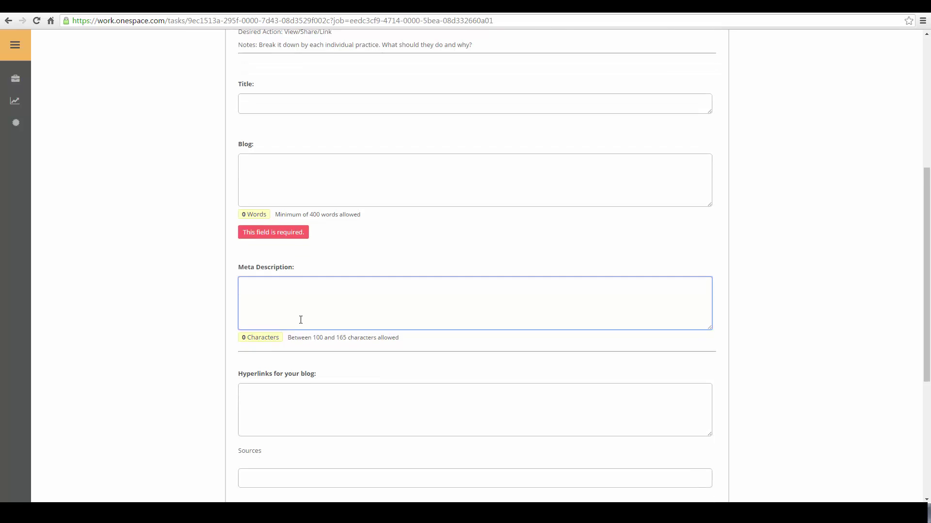
click(335, 301)
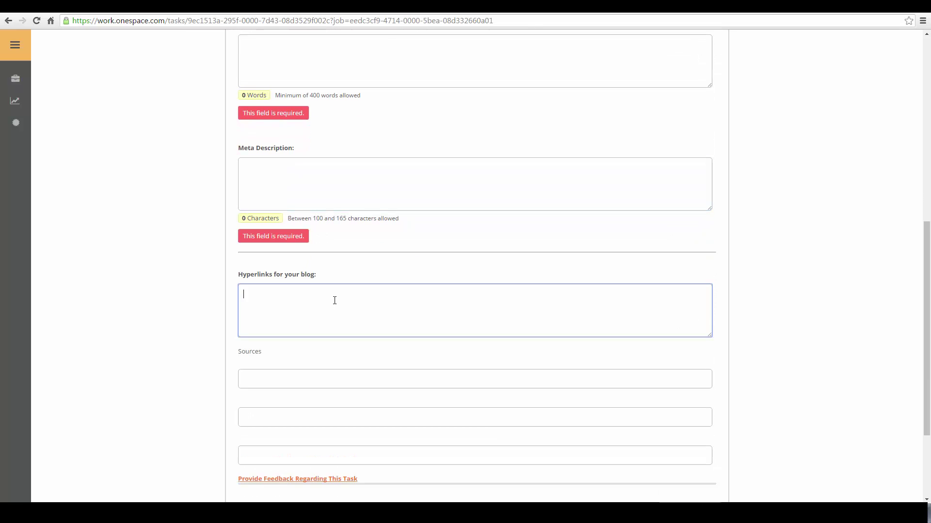
scroll(337, 307, down, 2)
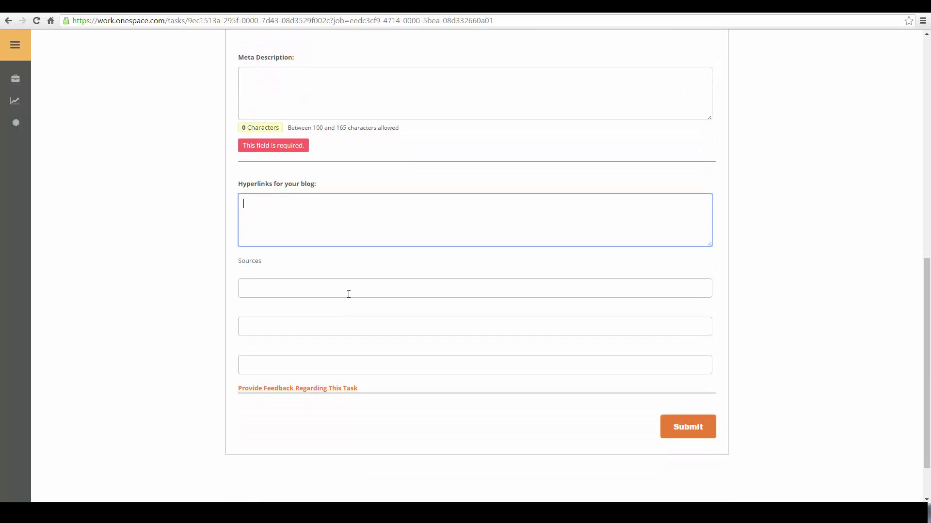
click(351, 291)
text(ww)
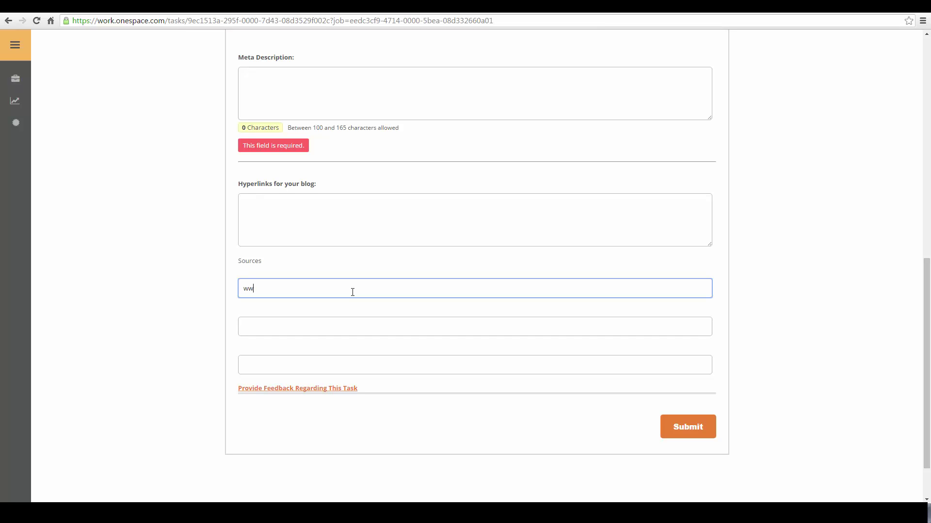
text(w.onespace.com)
click(328, 319)
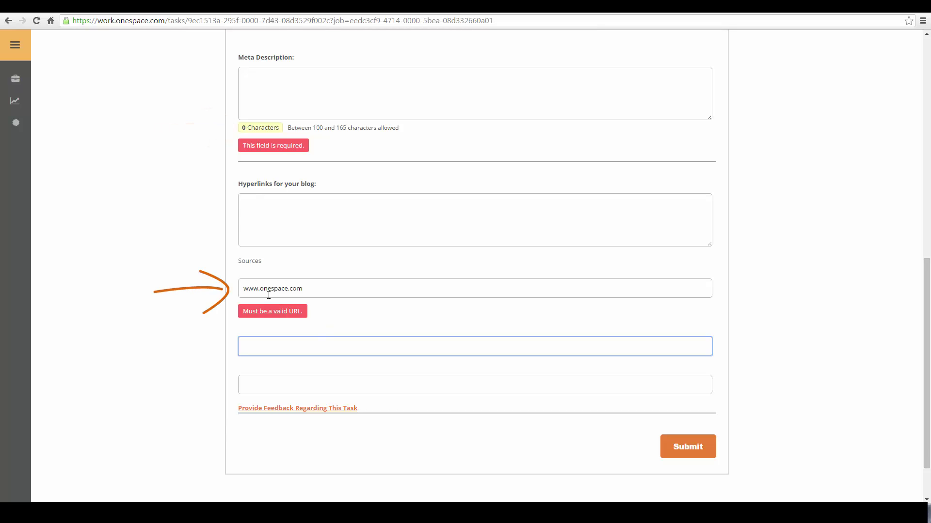
click(245, 290)
text(h)
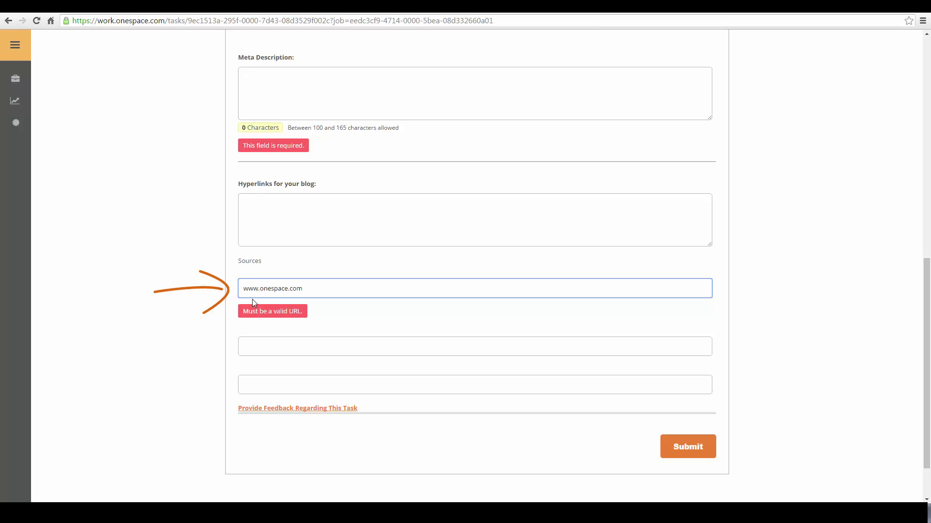
text(ttp://)
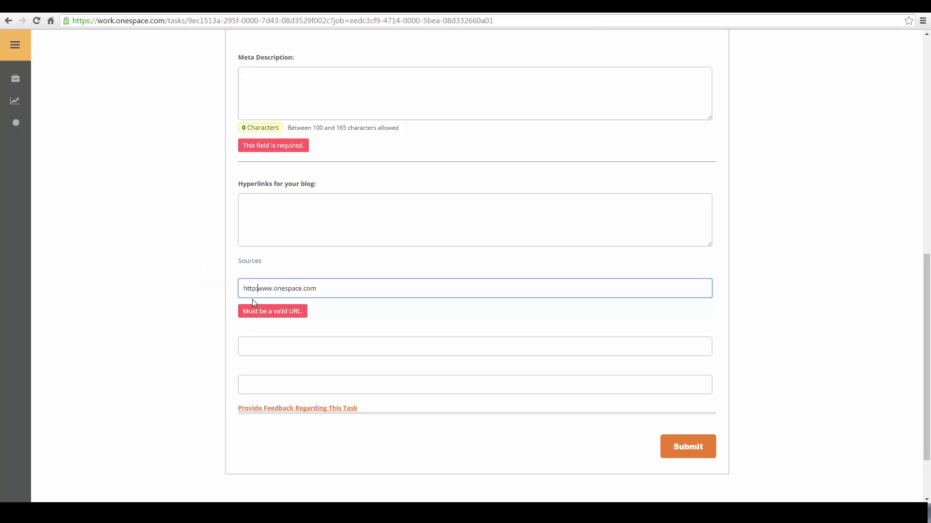
click(267, 343)
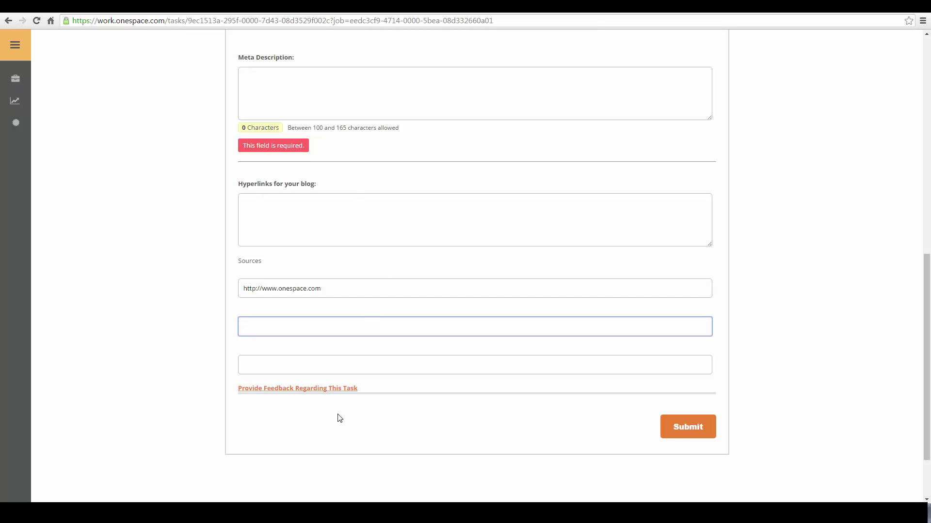
Open the feedback box specific to this individual task, ready for entering a comment
click(332, 392)
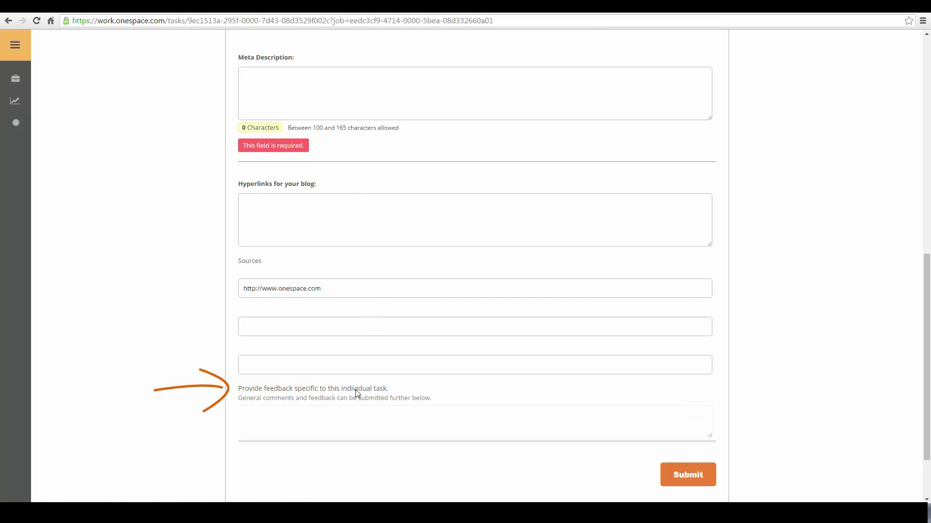
scroll(376, 397, down, 1)
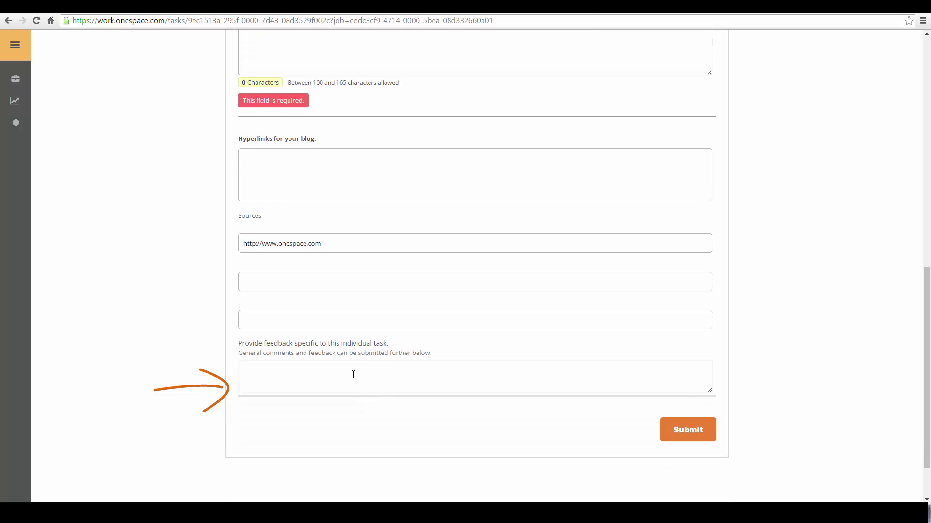
click(354, 375)
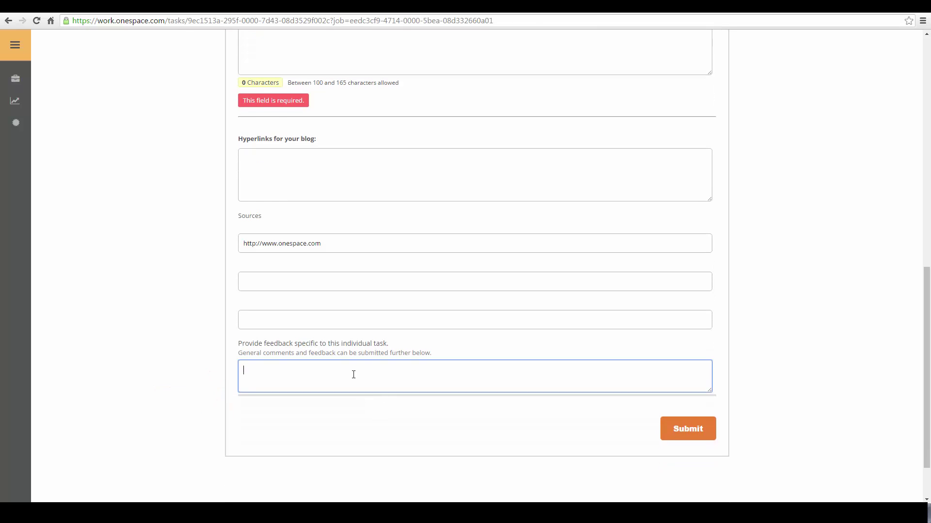